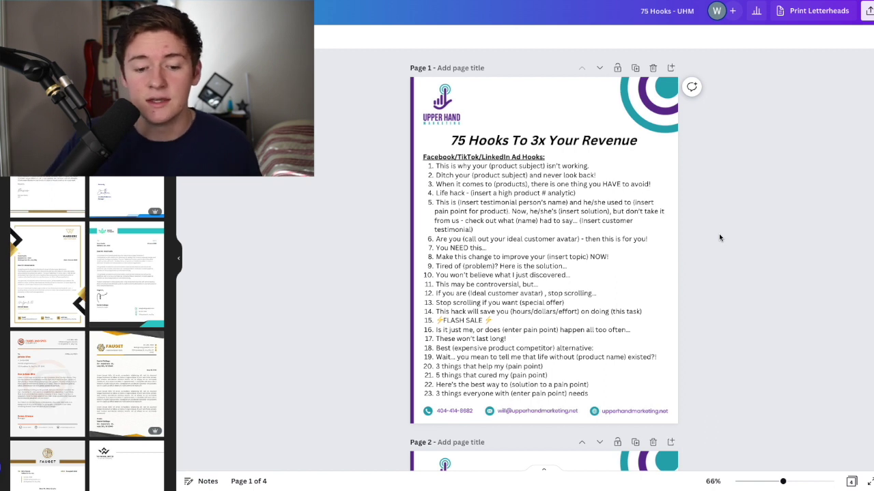
pyautogui.scroll(-4, 719, 237)
pyautogui.scroll(-6, 719, 237)
pyautogui.scroll(-12, 720, 237)
pyautogui.scroll(-9, 720, 237)
pyautogui.scroll(-1, 720, 237)
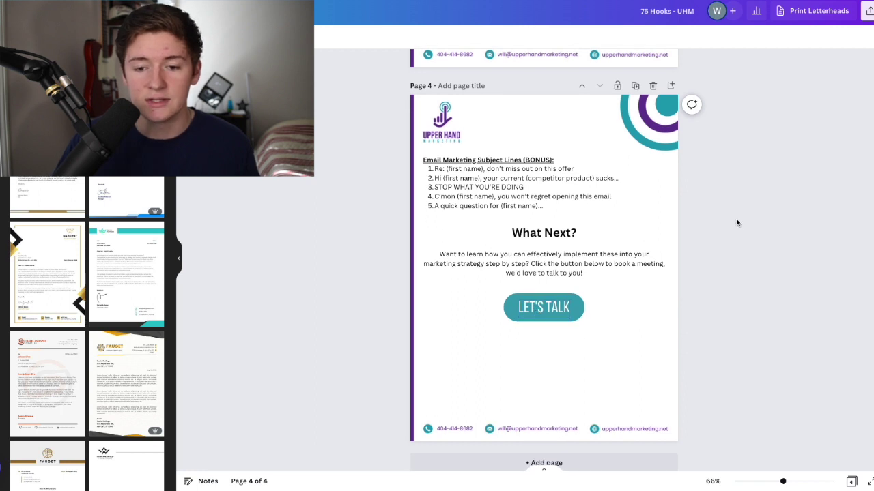
pyautogui.scroll(20, 736, 222)
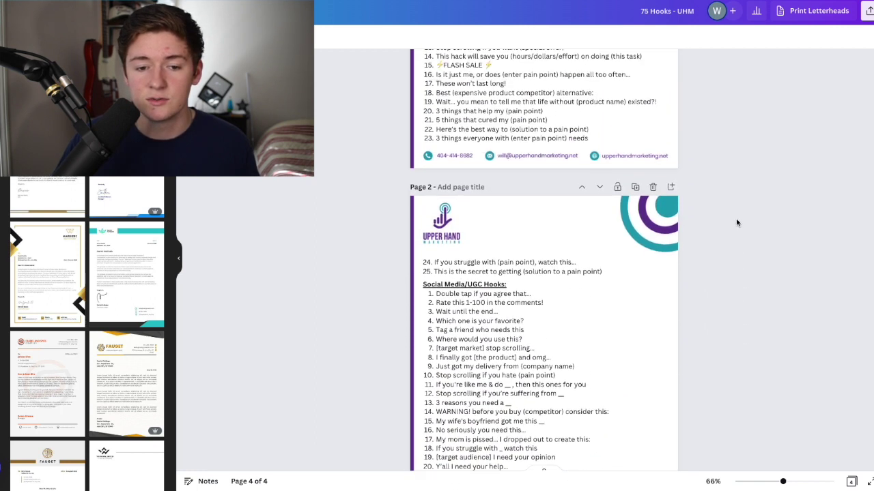
pyautogui.scroll(6, 737, 223)
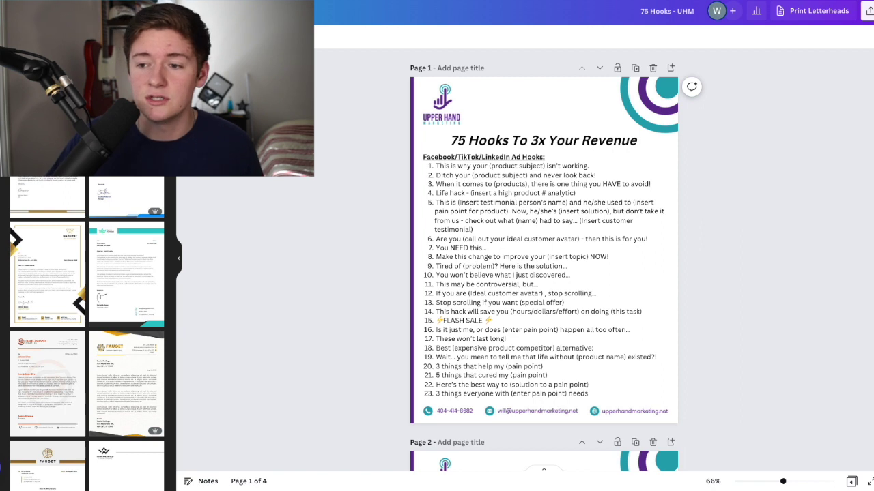
# Download all 4 pages of the 75 Hooks design as a PDF Standard file.
pyautogui.click(869, 10)
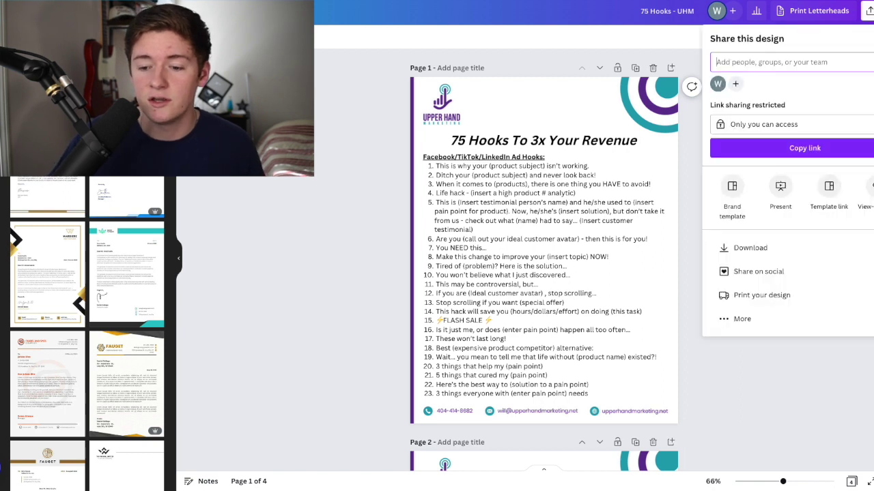
pyautogui.click(770, 248)
pyautogui.click(792, 80)
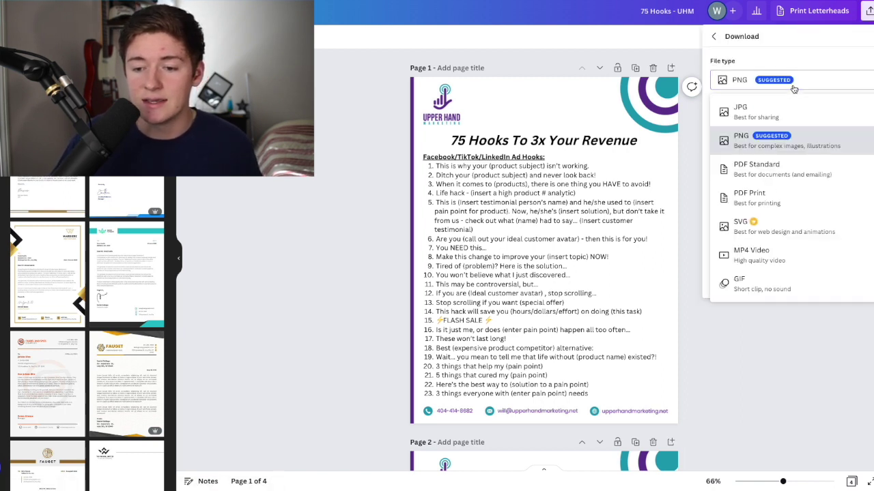
pyautogui.click(764, 169)
pyautogui.click(795, 204)
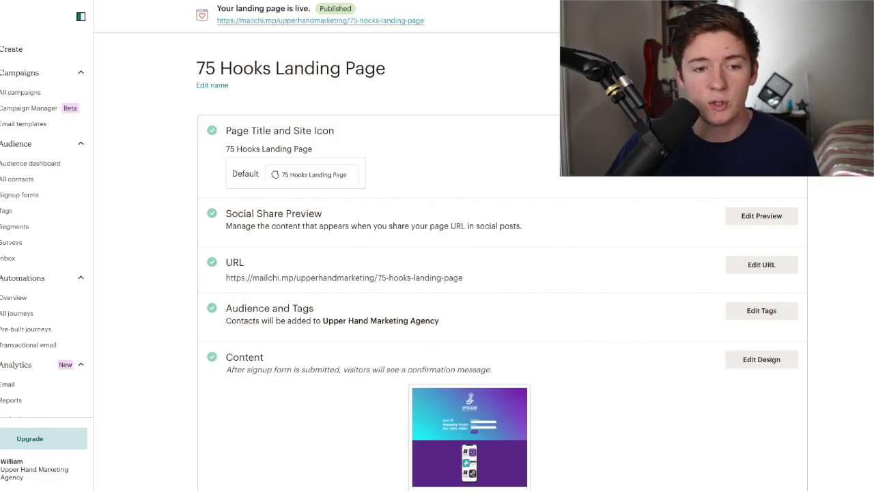
# Find 75 Hooks Landing Page under All campaigns and choose Edit from its action menu.
pyautogui.click(34, 96)
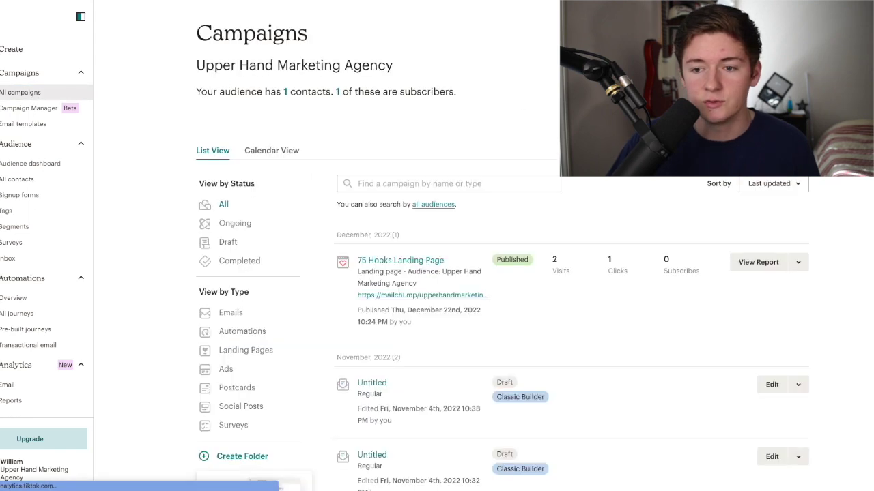
pyautogui.click(11, 49)
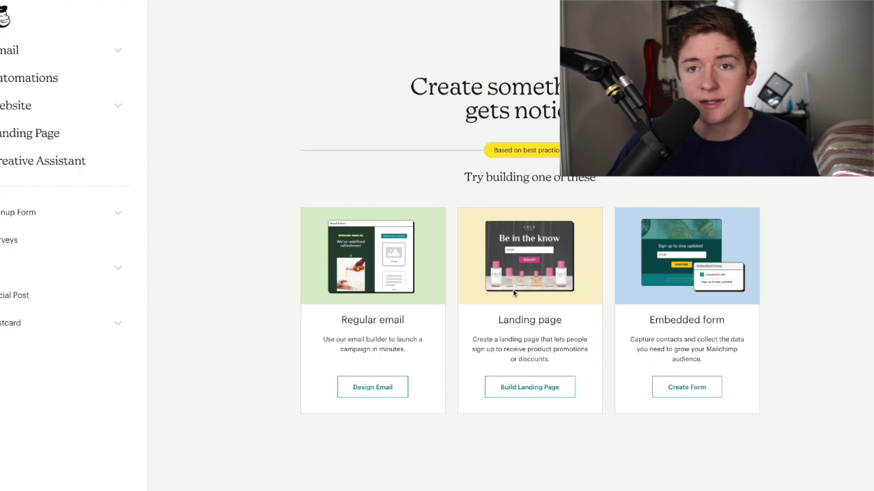
pyautogui.click(11, 49)
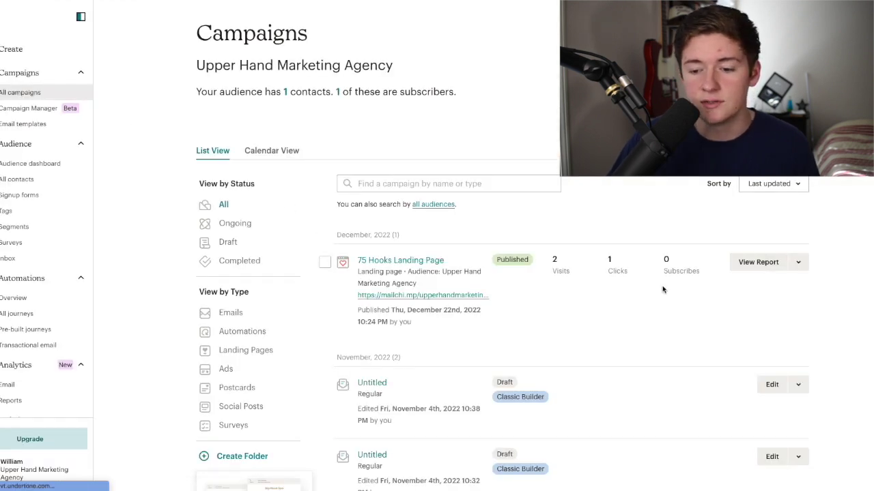
pyautogui.click(797, 263)
pyautogui.click(776, 287)
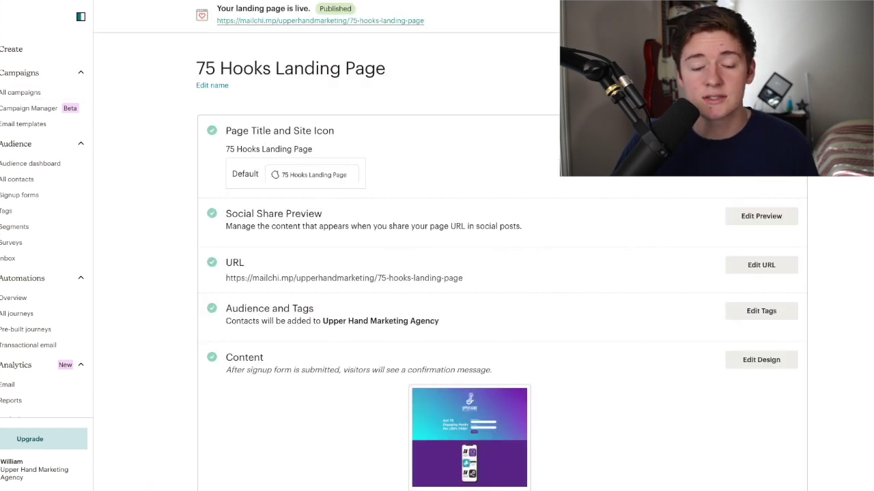
pyautogui.scroll(-3, 762, 256)
# In Edit Design, confirm the signup form has only Email Address and First Name, then save.
pyautogui.click(762, 255)
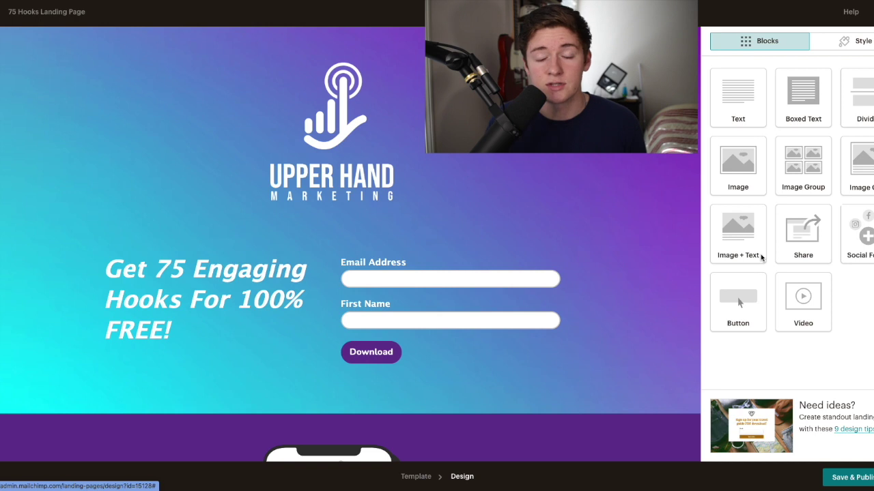
pyautogui.moveTo(622, 196)
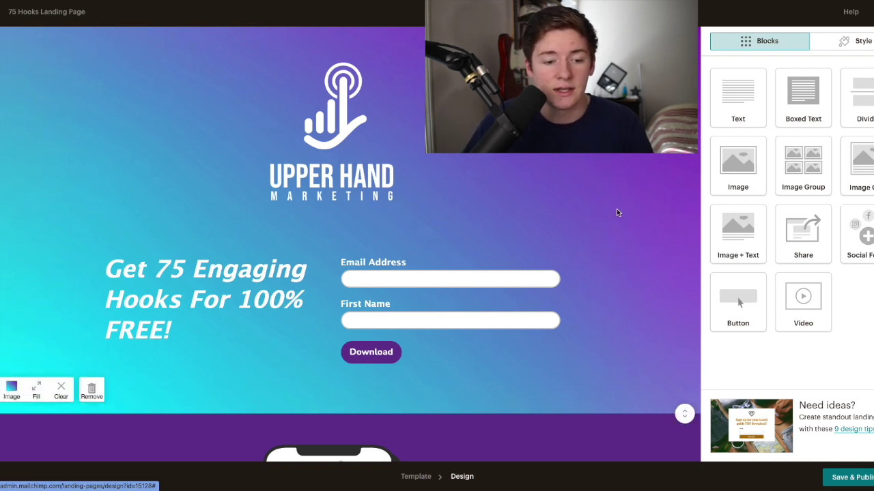
pyautogui.scroll(-1, 616, 212)
pyautogui.scroll(1, 616, 212)
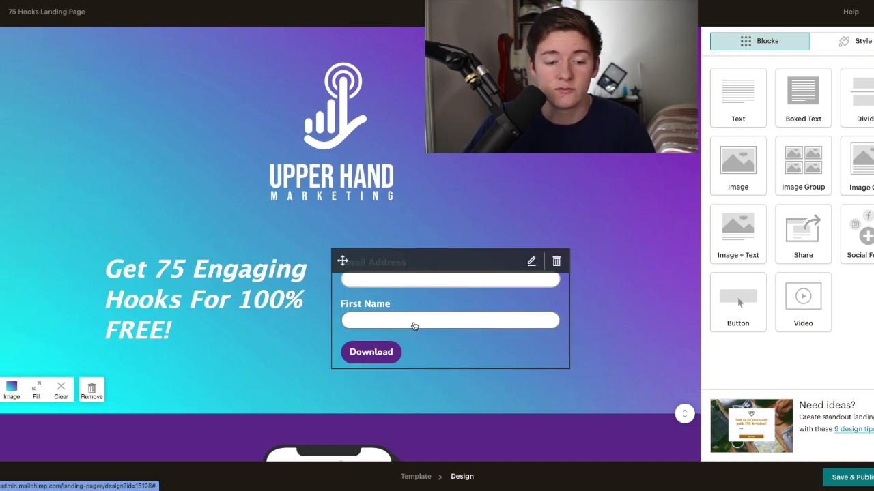
pyautogui.click(441, 319)
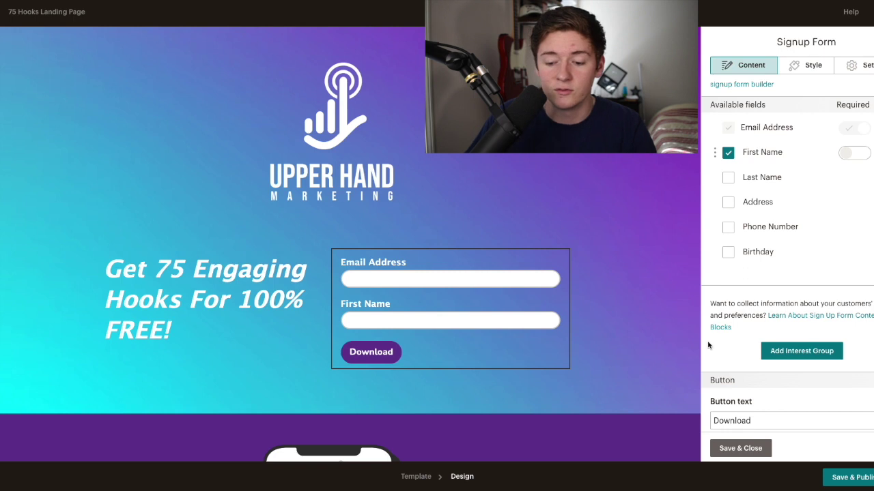
pyautogui.click(740, 448)
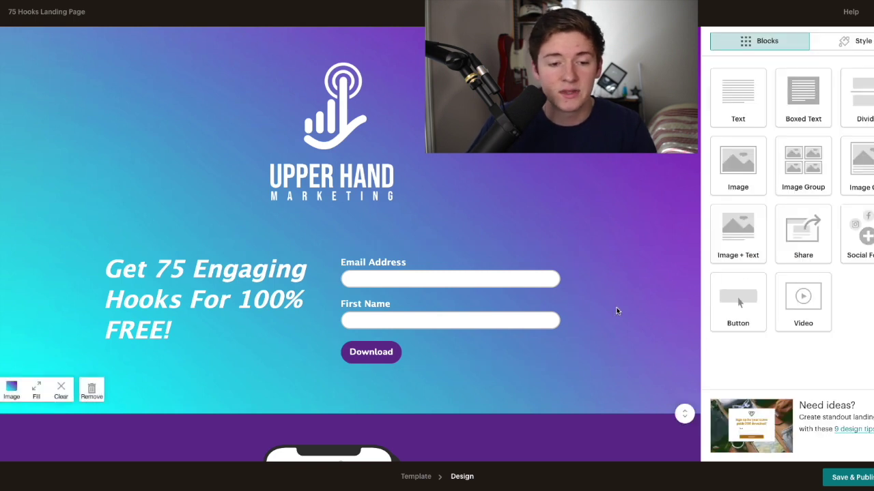
pyautogui.scroll(-5, 617, 309)
pyautogui.scroll(-3, 616, 311)
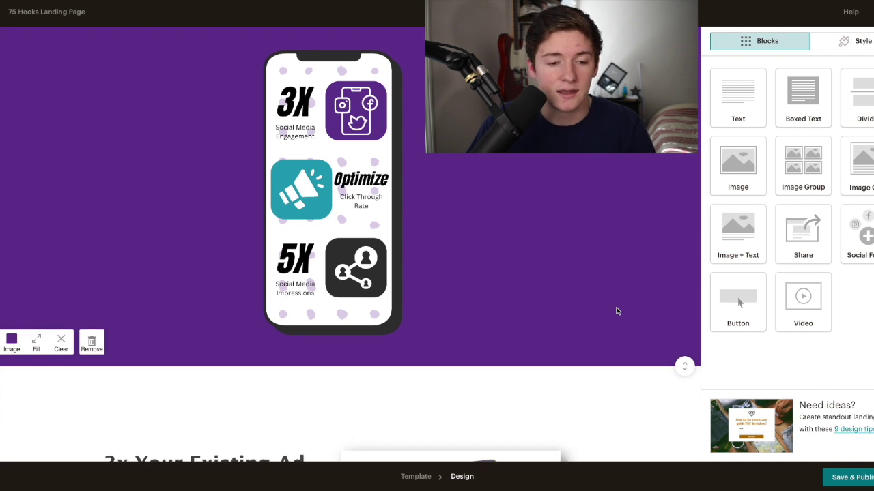
pyautogui.scroll(-5, 617, 311)
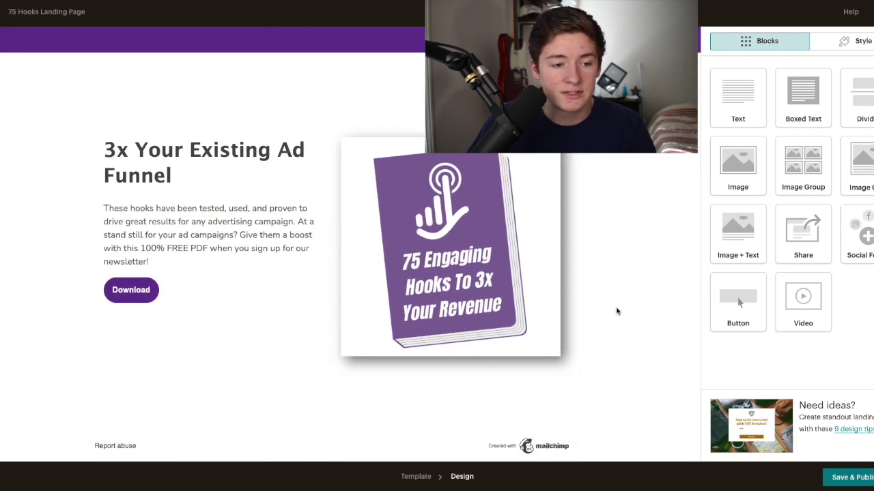
pyautogui.moveTo(133, 291)
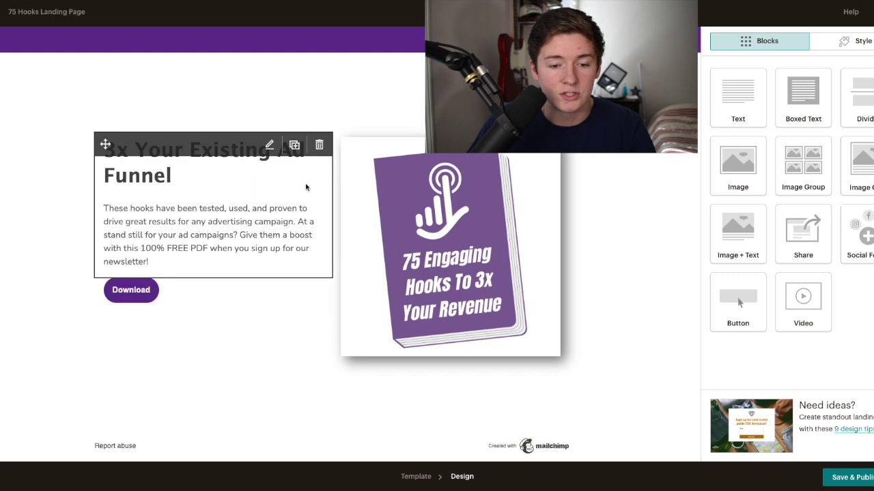
pyautogui.scroll(10, 322, 177)
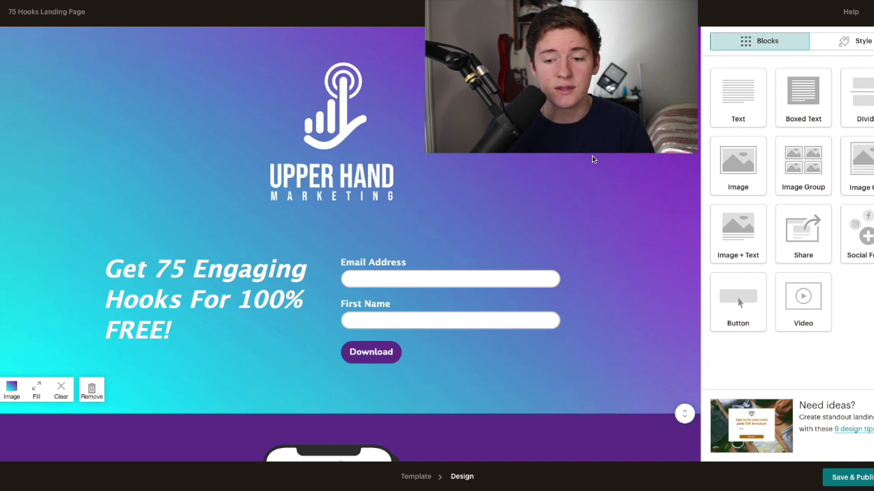
pyautogui.scroll(1, 591, 155)
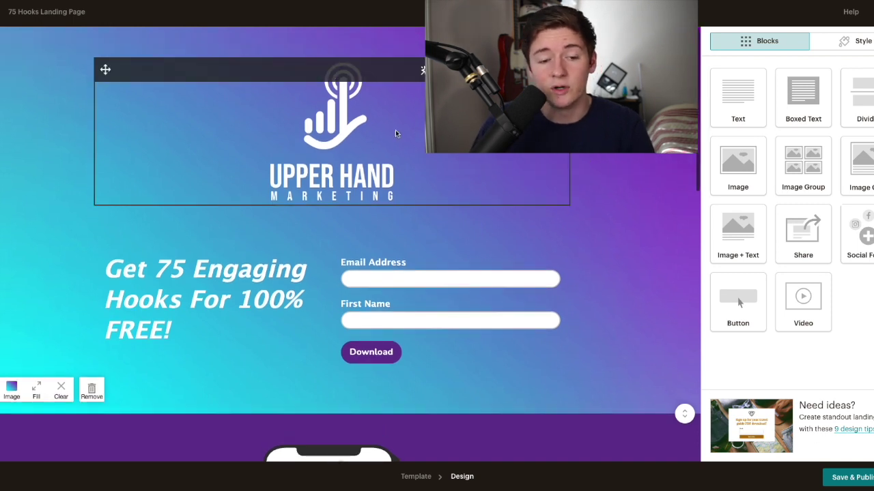
pyautogui.scroll(-1, 520, 173)
pyautogui.scroll(-10, 519, 168)
pyautogui.scroll(10, 519, 170)
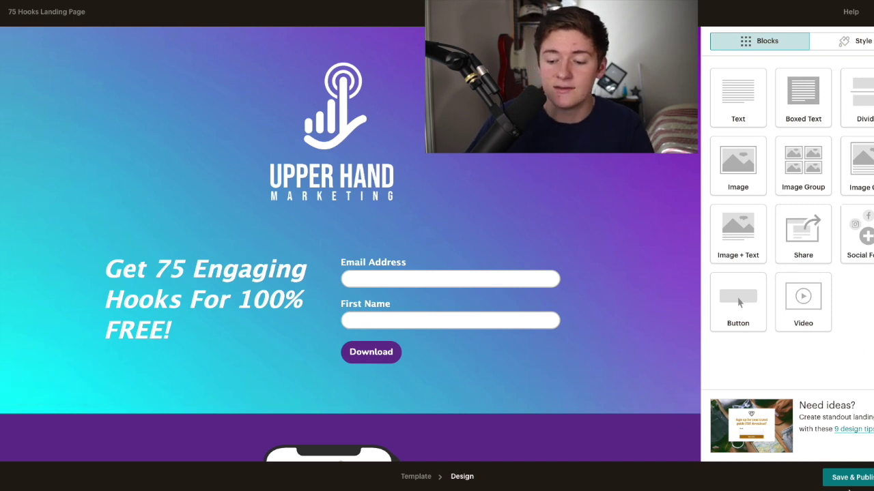
# Publish the updated 75 Hooks landing page.
pyautogui.click(849, 480)
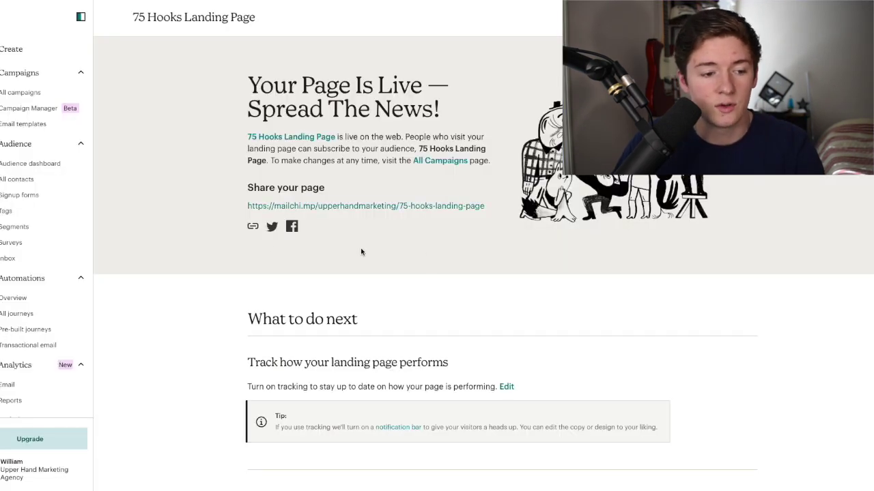
pyautogui.scroll(-2, 267, 244)
pyautogui.scroll(-3, 78, 332)
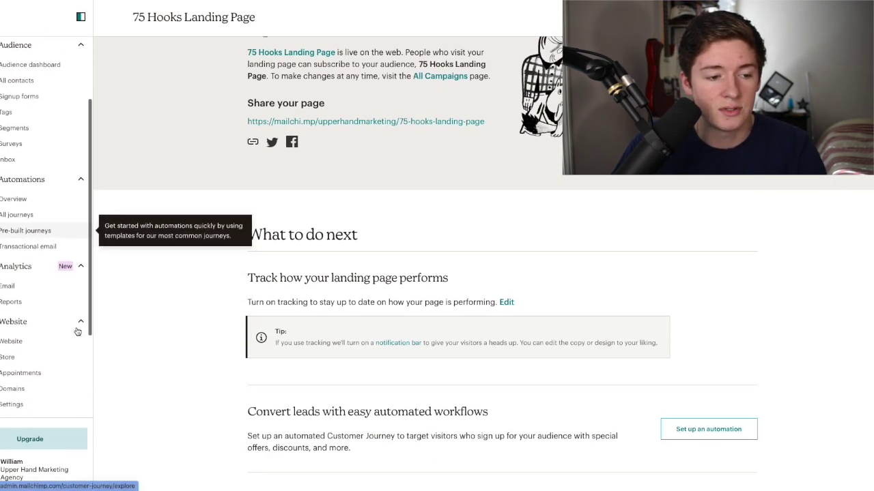
# Go to Automations > All journeys to show the My Journeys page.
pyautogui.click(20, 212)
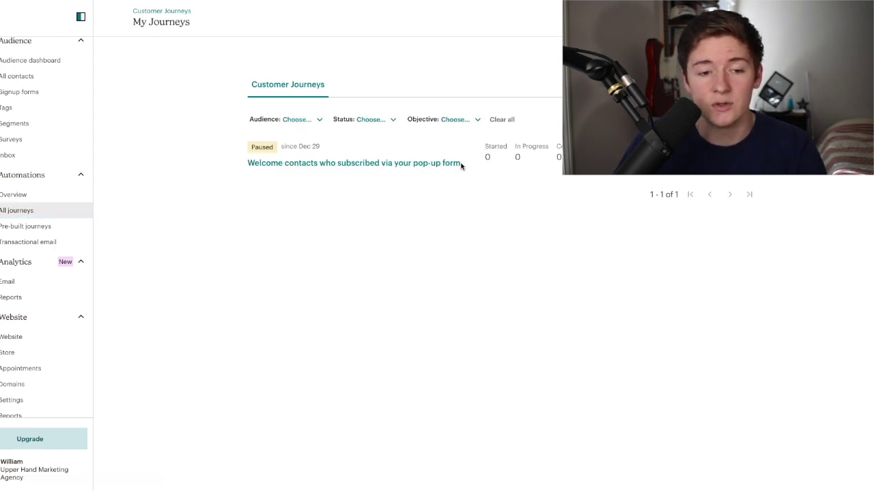
pyautogui.scroll(-1, 8, 238)
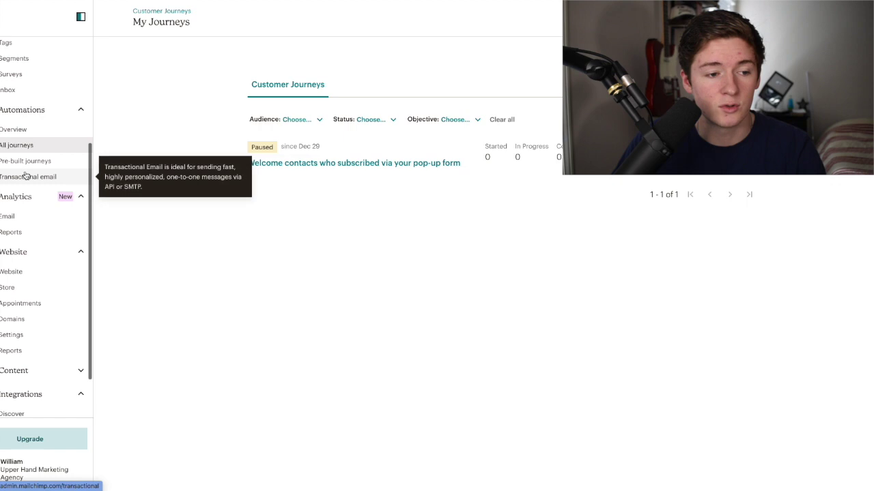
pyautogui.scroll(1, 25, 176)
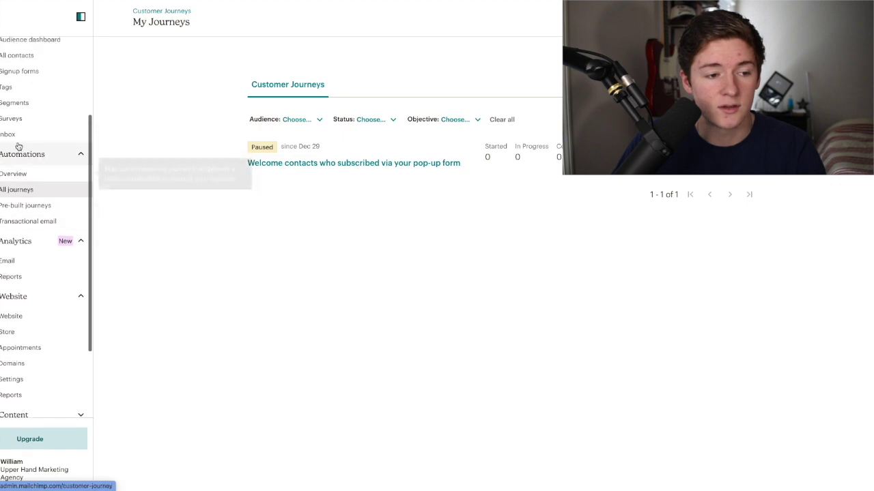
pyautogui.click(17, 190)
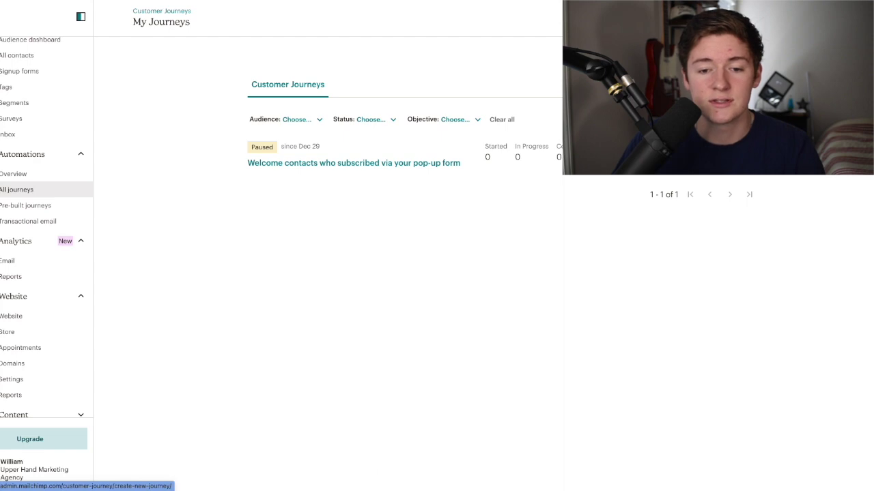
# Begin a new customer journey for Upper Hand Marketing Agency audience signups.
pyautogui.click(822, 18)
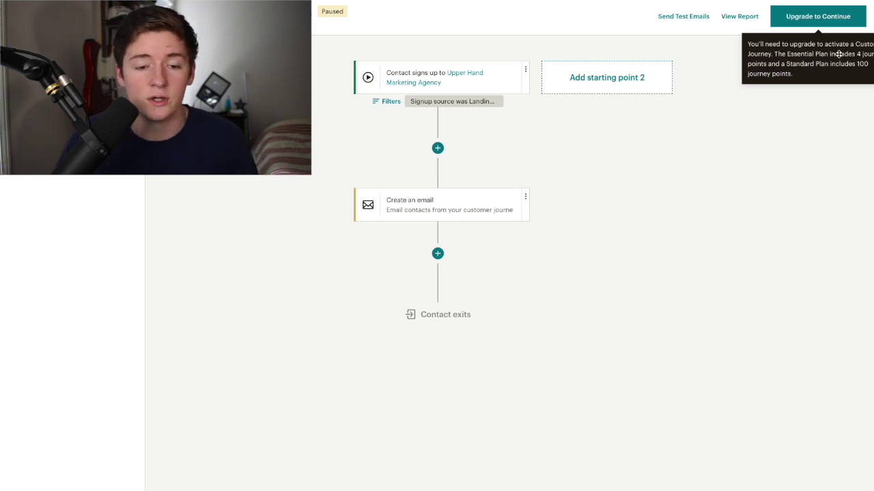
# Limit the signup trigger to 'Signup source was Landing Page: 75 Hooks Landing Page' and save.
pyautogui.click(471, 77)
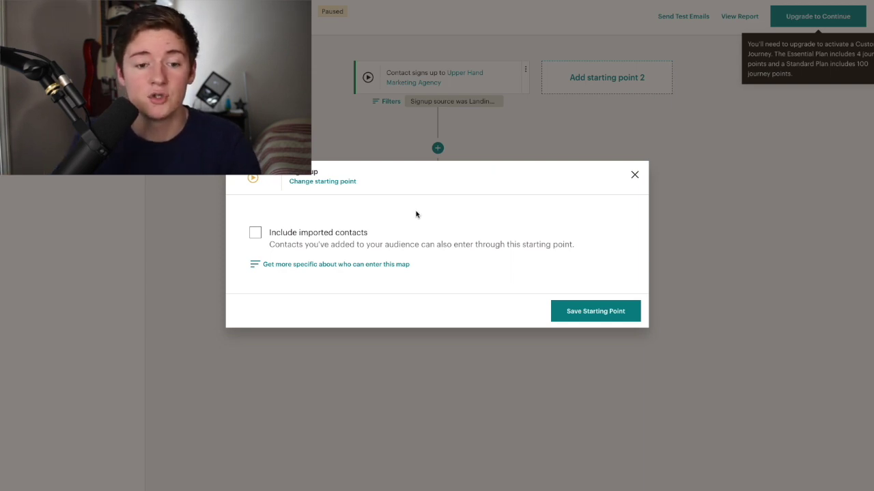
pyautogui.click(361, 265)
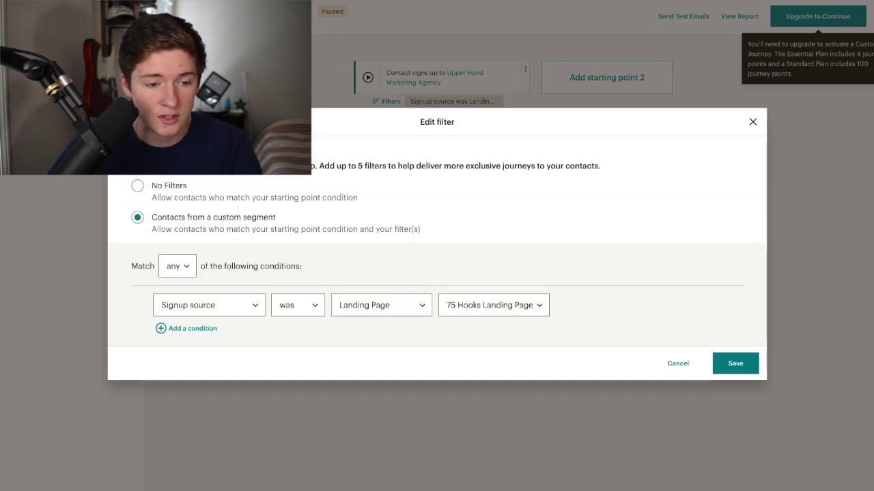
pyautogui.click(181, 266)
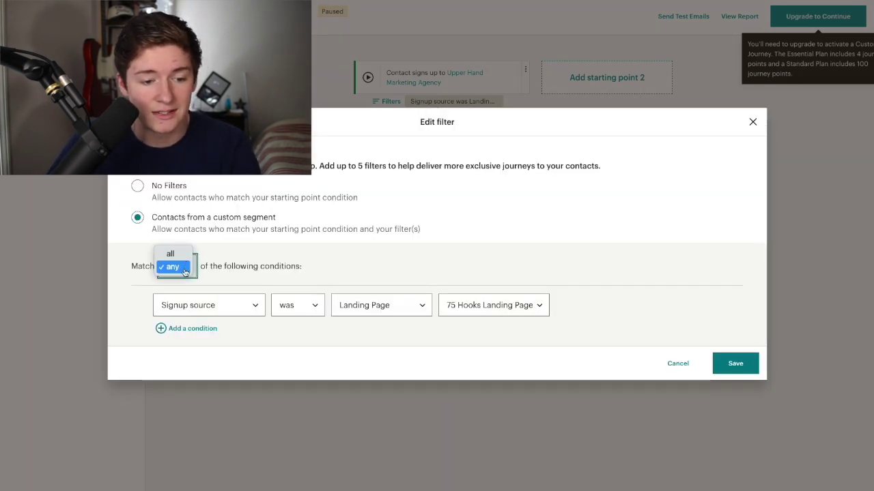
pyautogui.click(178, 268)
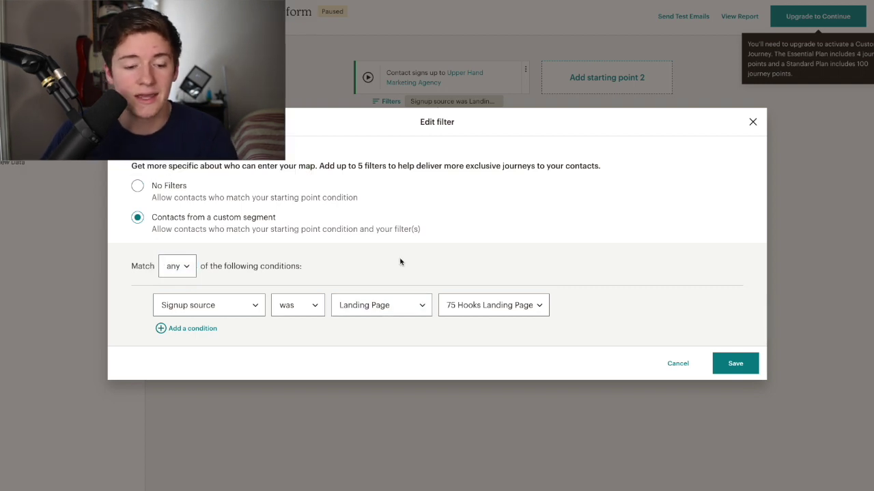
pyautogui.click(293, 305)
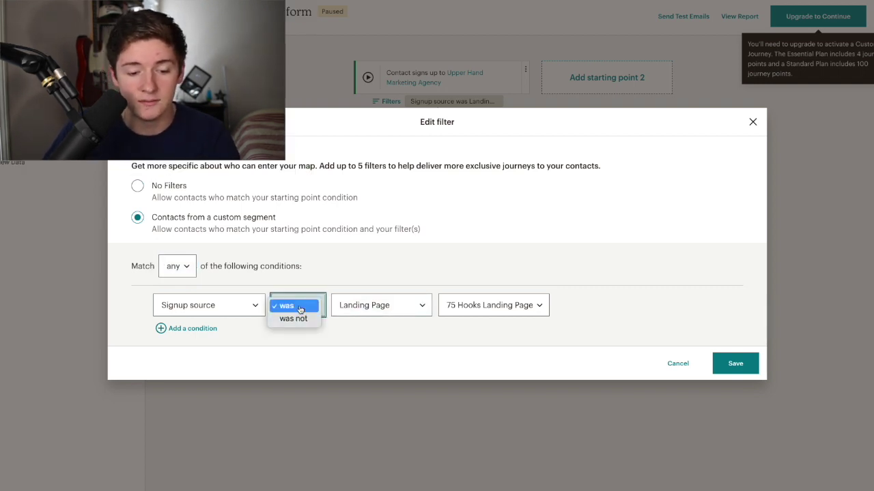
pyautogui.click(301, 308)
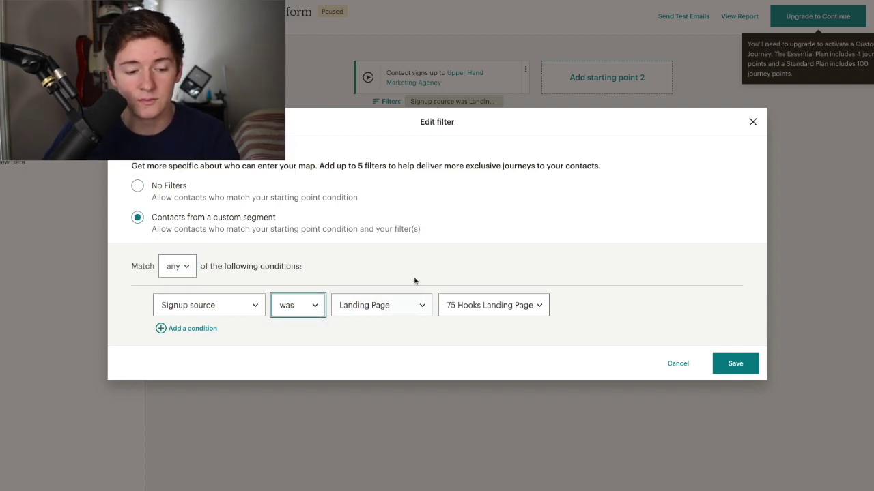
pyautogui.click(482, 312)
pyautogui.click(483, 307)
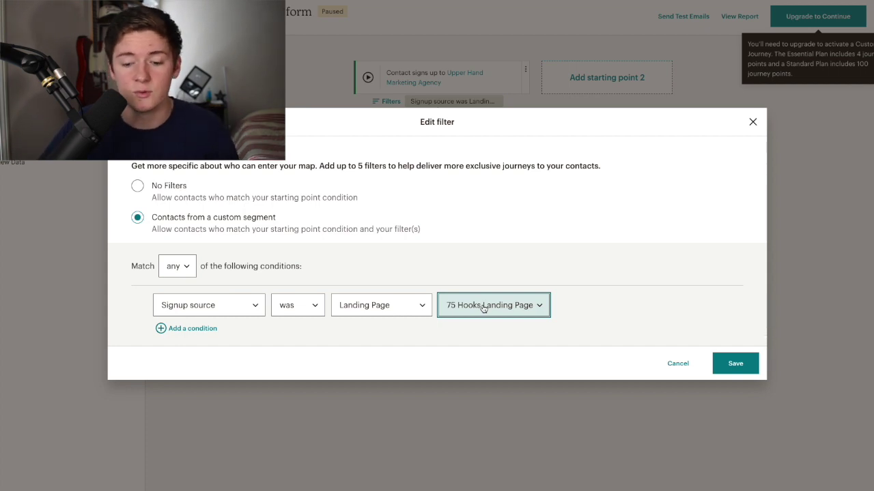
pyautogui.click(722, 361)
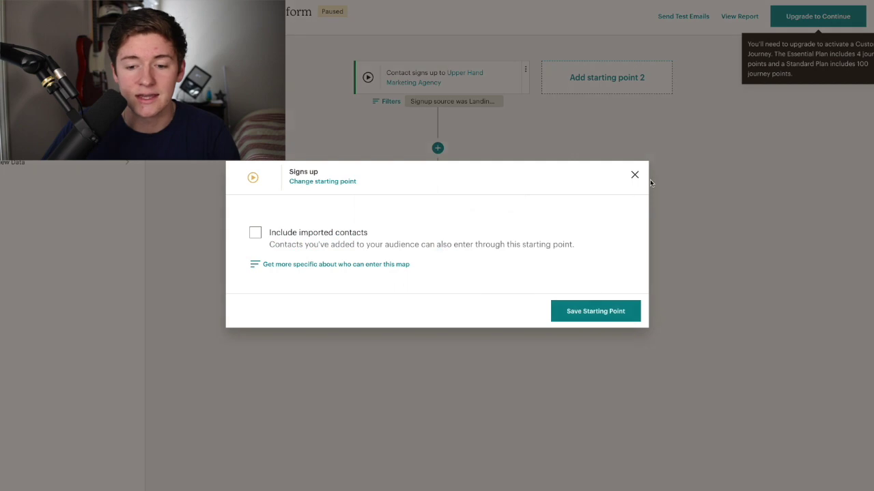
pyautogui.click(634, 174)
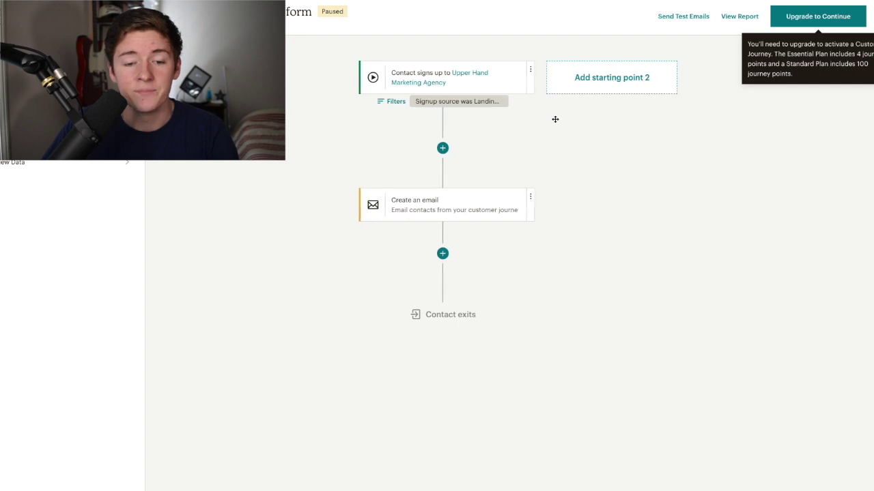
# Open the journey's Create an email step in Classic Builder and browse the templates.
pyautogui.click(472, 204)
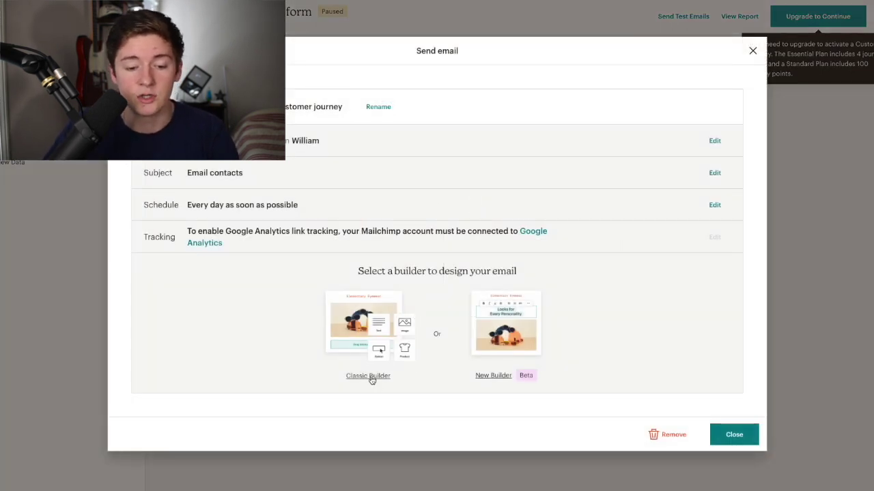
pyautogui.click(371, 380)
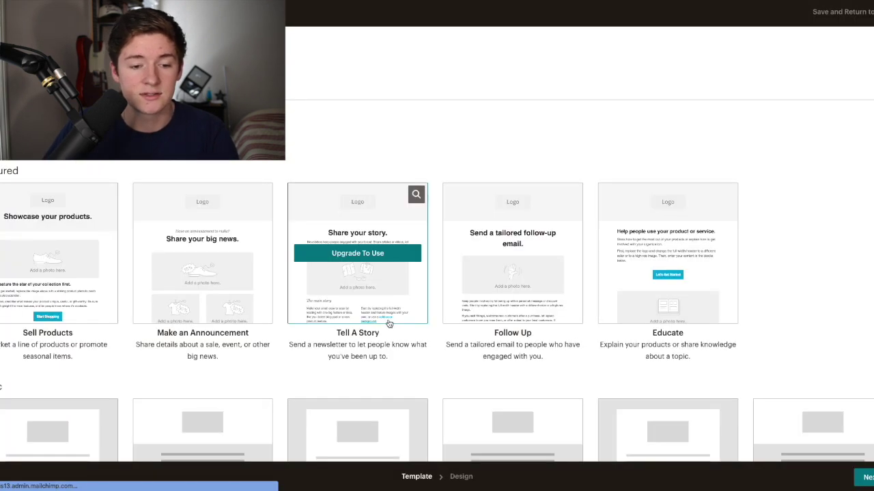
pyautogui.scroll(-3, 386, 164)
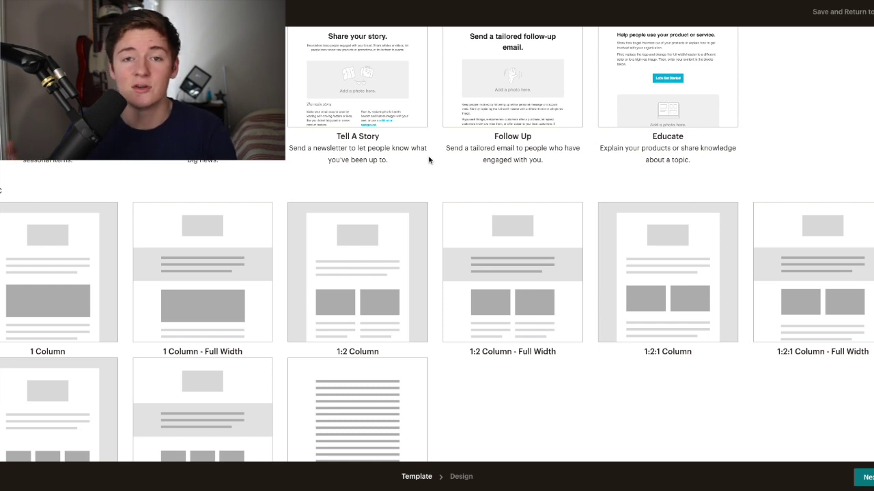
pyautogui.scroll(-1, 428, 160)
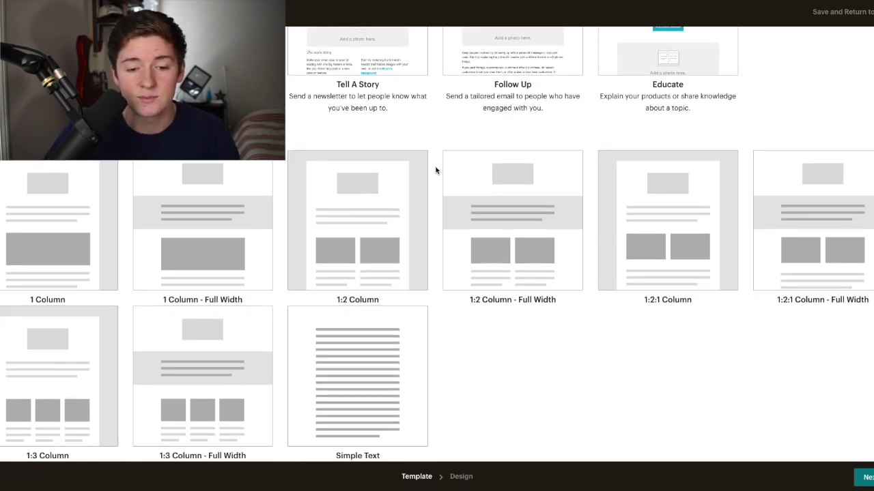
pyautogui.scroll(4, 434, 170)
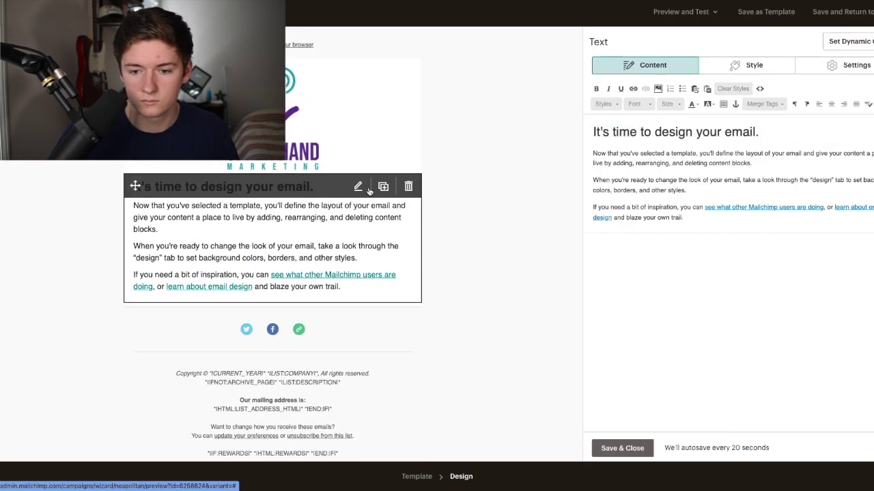
# Write the heading 'Welcome To Our Newsletter!' and the line 'Click the button below to claim your 75 Engaging Hooks.'.
pyautogui.write('Welcome To Our Newsletter!')
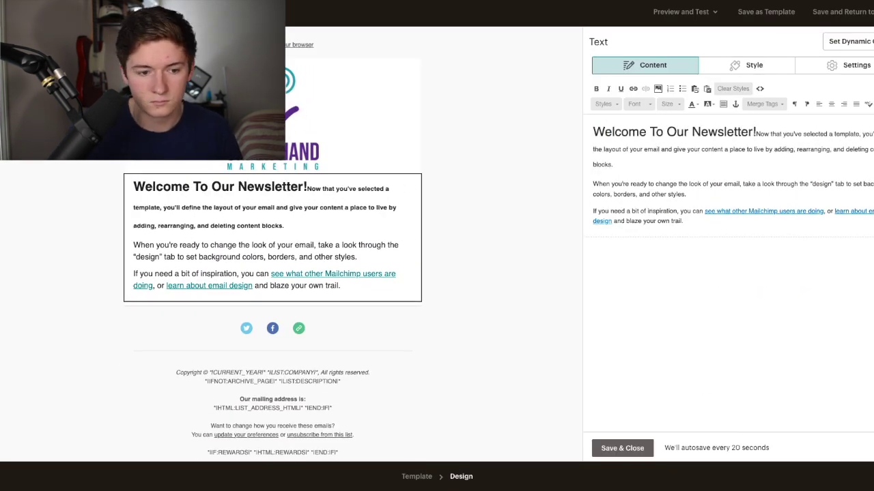
pyautogui.hotkey('ctrl', 'shift', 'End')
pyautogui.write('Click the button below to claim your 75 Engaging Hooks.')
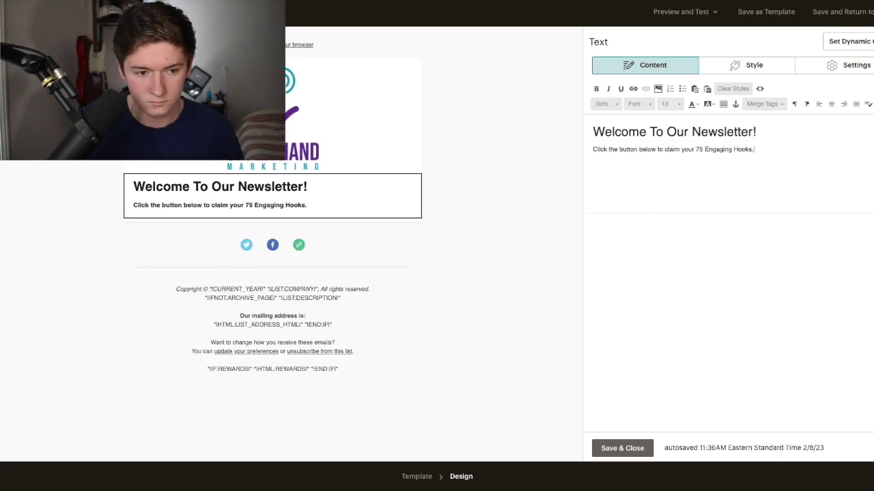
# Centre the text block, italicise the claim line, and save the block.
pyautogui.hotkey('ctrl', 'a')
pyautogui.hotkey('ctrl', 'e')
pyautogui.tripleClick(766, 150)
pyautogui.hotkey('ctrl', 'i')
pyautogui.press('Right')
pyautogui.press('Return')
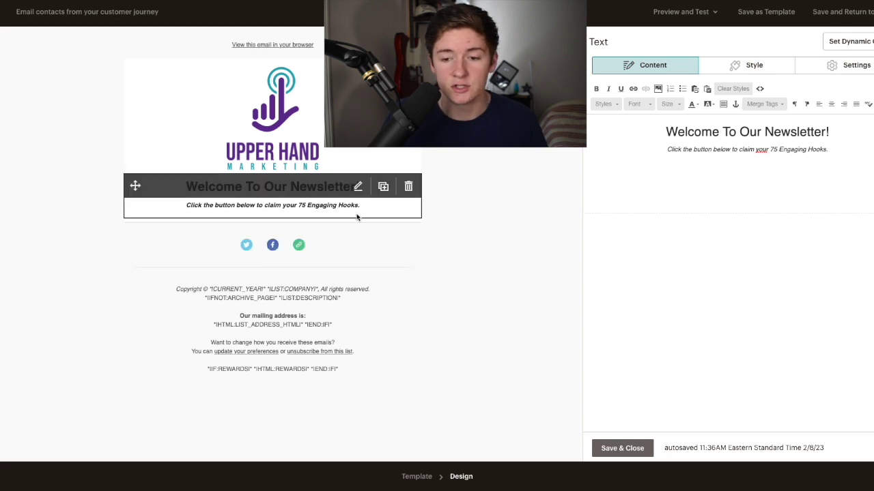
pyautogui.click(621, 448)
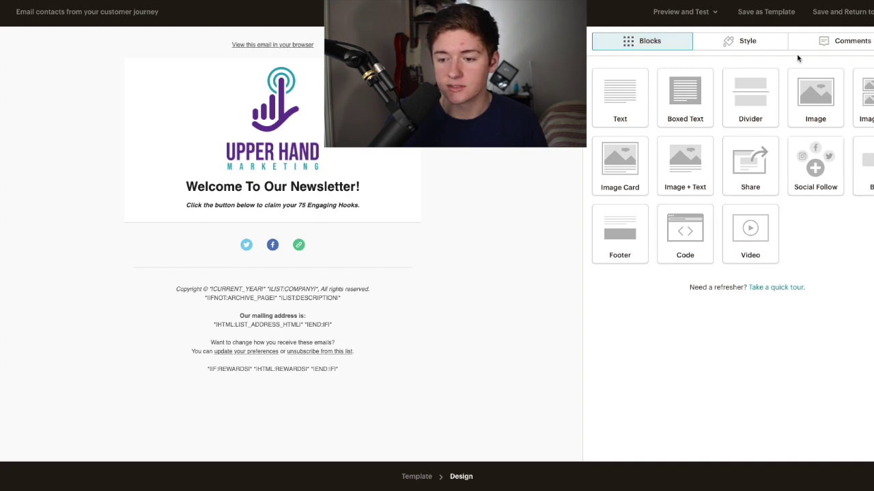
# Add a 'Download Now' button below the welcome text and set its link type to File.
pyautogui.moveTo(866, 164); pyautogui.dragTo(333, 269)
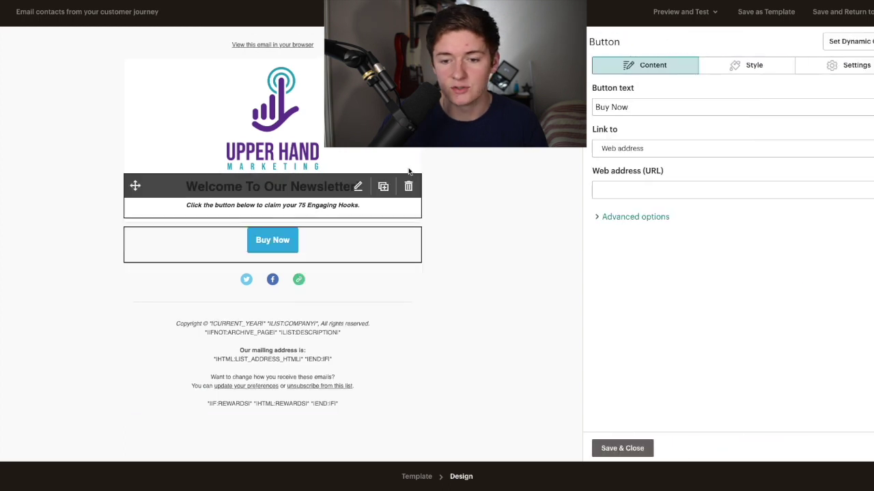
pyautogui.doubleClick(650, 107)
pyautogui.write('Download Now')
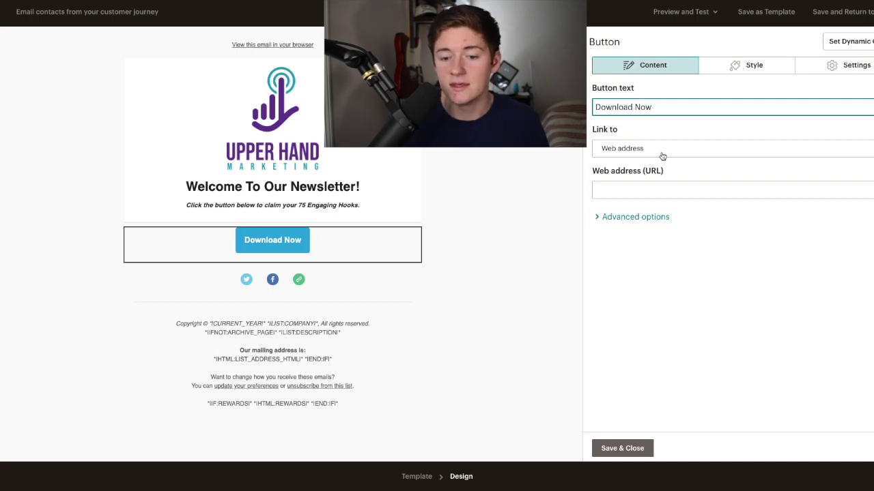
pyautogui.click(662, 154)
pyautogui.click(616, 247)
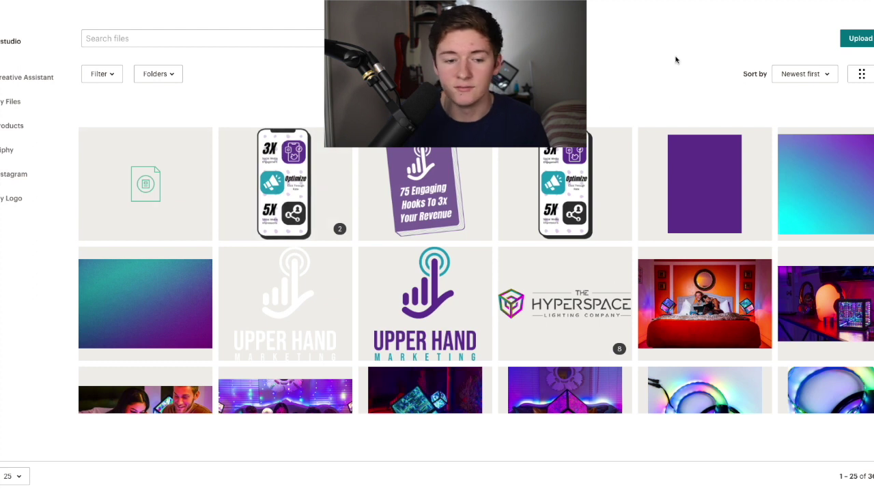
pyautogui.scroll(-1, 197, 219)
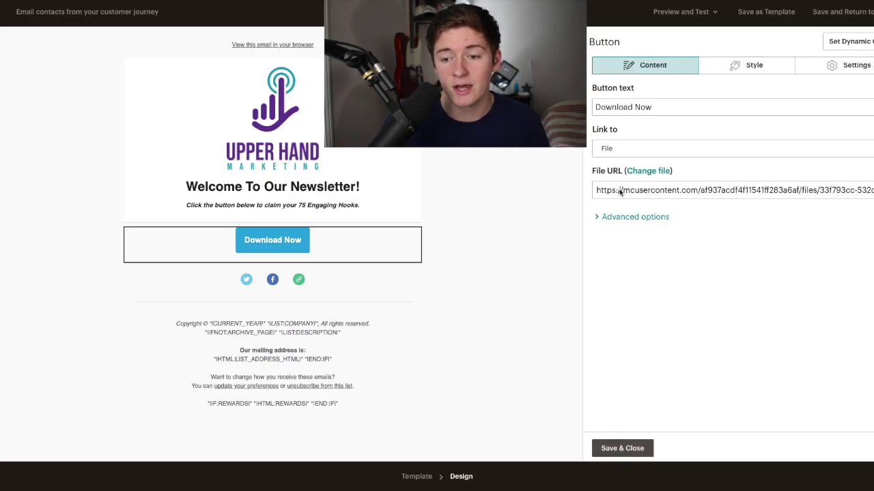
# Change the button background from light blue to purple, then save the email and return to the journey.
pyautogui.click(757, 68)
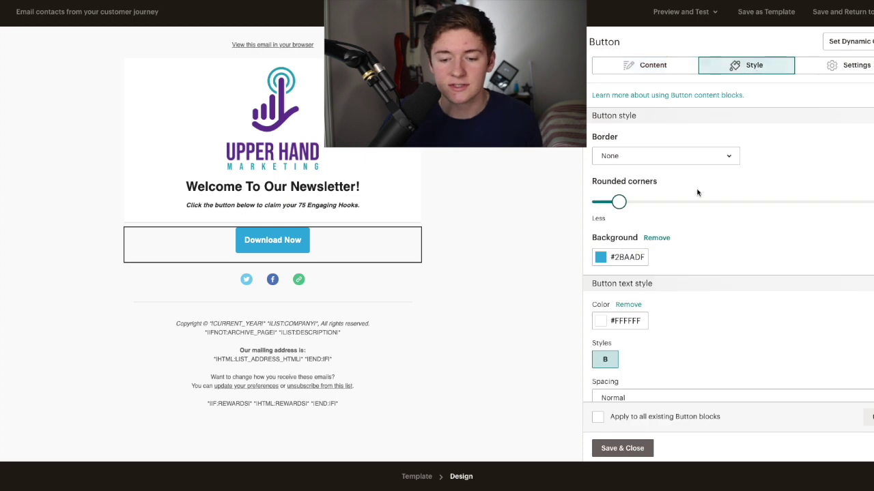
pyautogui.click(601, 258)
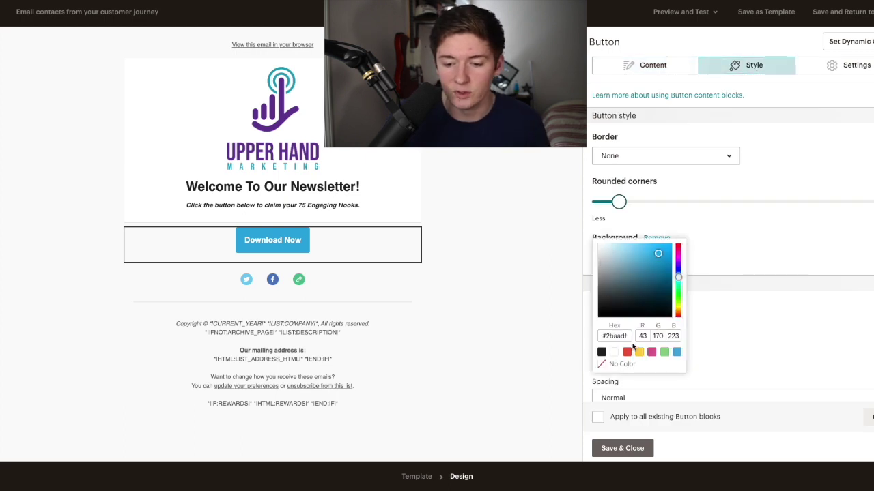
pyautogui.moveTo(678, 273); pyautogui.dragTo(663, 262)
pyautogui.click(642, 447)
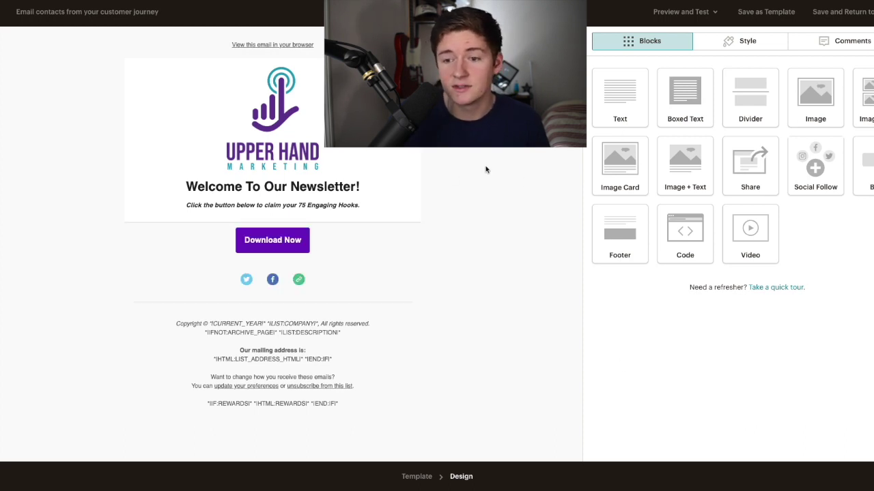
pyautogui.click(857, 19)
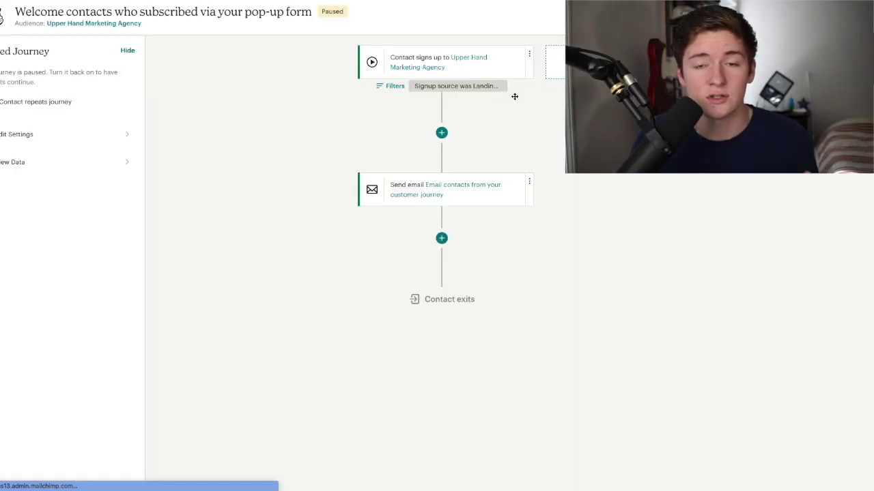
# Change the Send email step's subject line from 'Email contacts' to 'Your Hooks Are Here'.
pyautogui.click(509, 197)
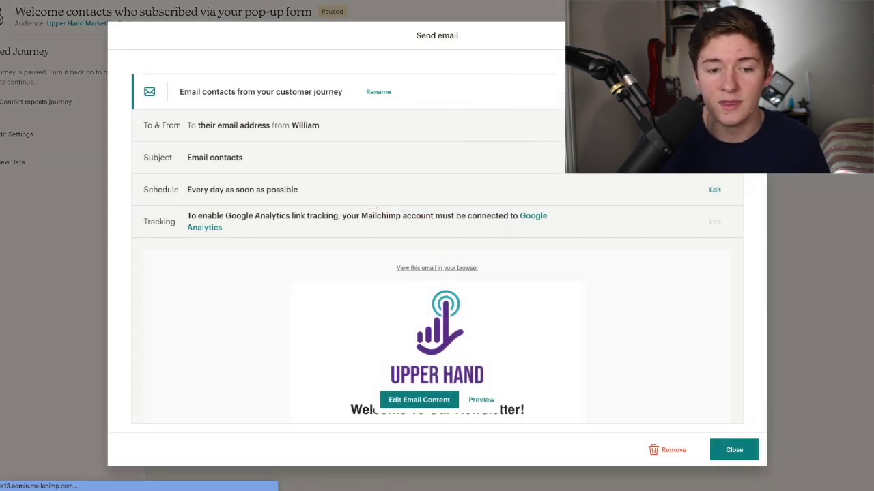
pyautogui.scroll(-1, 508, 160)
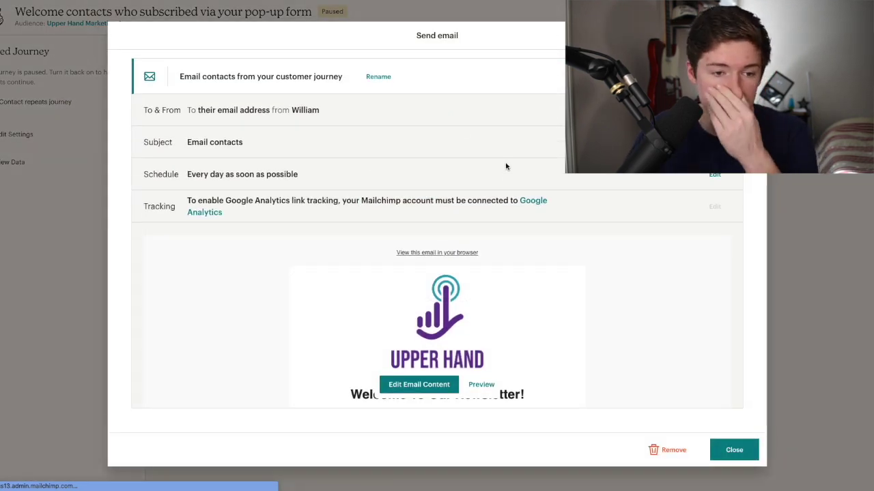
pyautogui.click(715, 142)
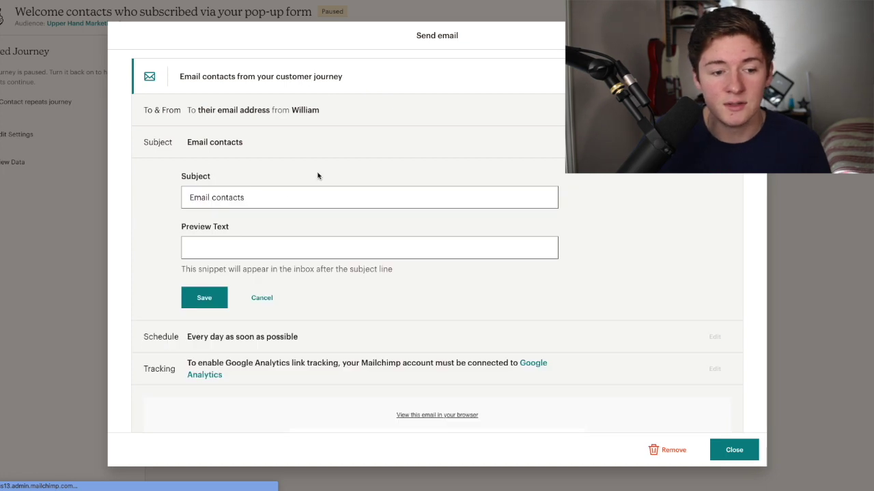
pyautogui.tripleClick(284, 196)
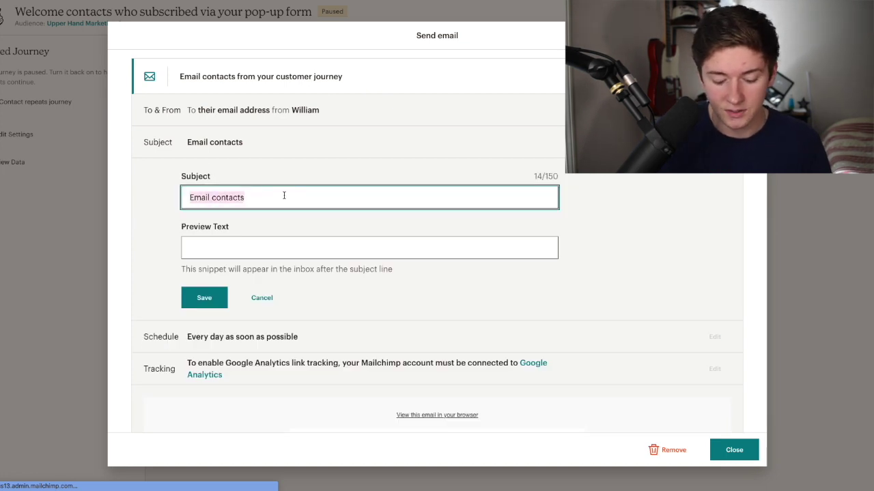
pyautogui.write('You')
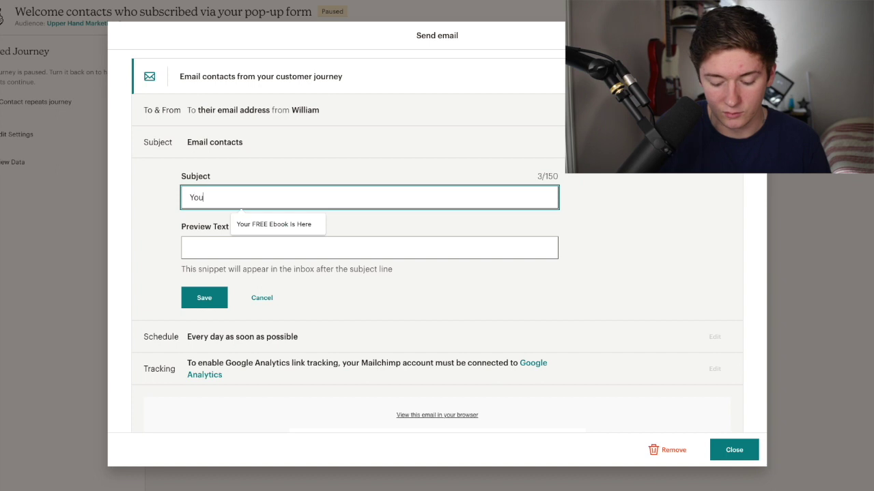
pyautogui.write('r Hooks Are Pr')
pyautogui.press('BackSpace')
pyautogui.press('BackSpace')
pyautogui.press('BackSpace')
pyautogui.write('Here')
pyautogui.press('BackSpace')
pyautogui.press('BackSpace')
pyautogui.press('BackSpace')
pyautogui.press('BackSpace')
pyautogui.write('Here')
pyautogui.press('Return')
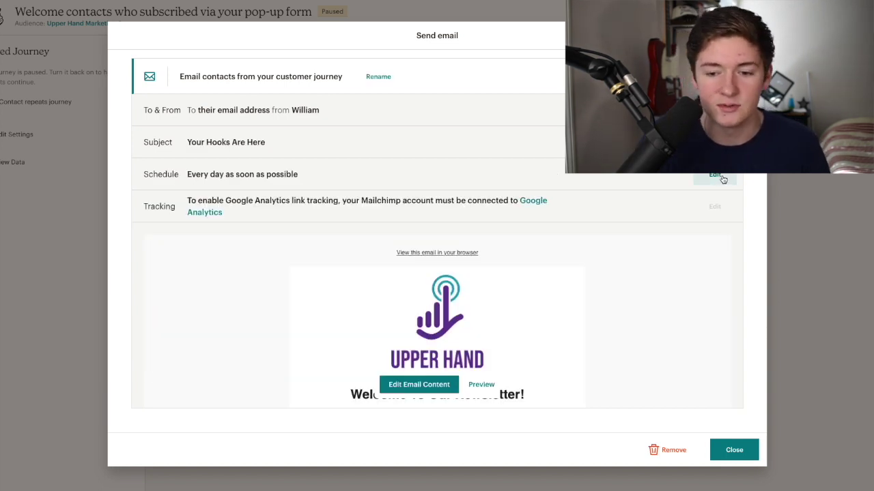
# Save the email's schedule as every day, sending as soon as possible.
pyautogui.click(715, 176)
pyautogui.scroll(-2, 410, 243)
pyautogui.click(328, 189)
pyautogui.click(473, 151)
pyautogui.click(382, 239)
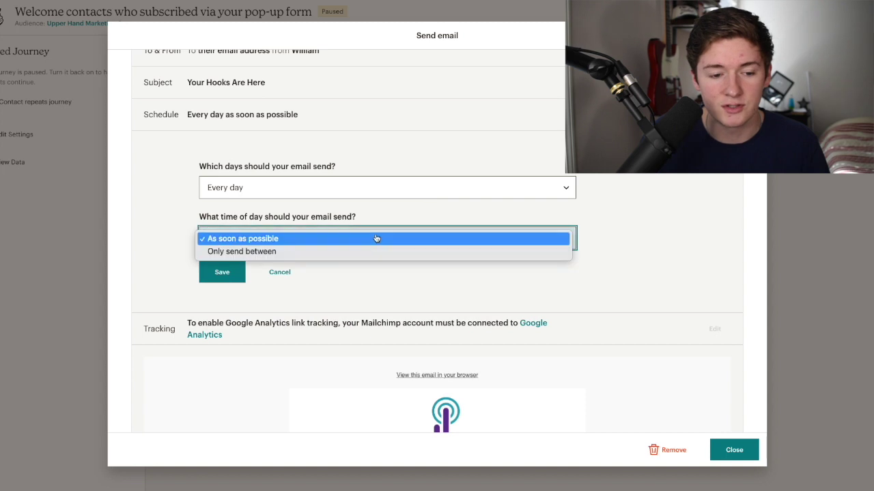
pyautogui.click(372, 242)
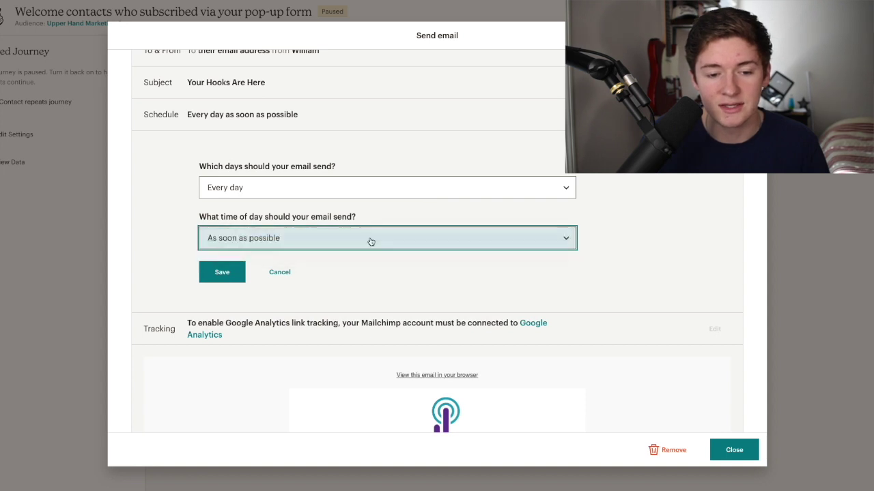
pyautogui.scroll(-2, 410, 216)
pyautogui.click(409, 216)
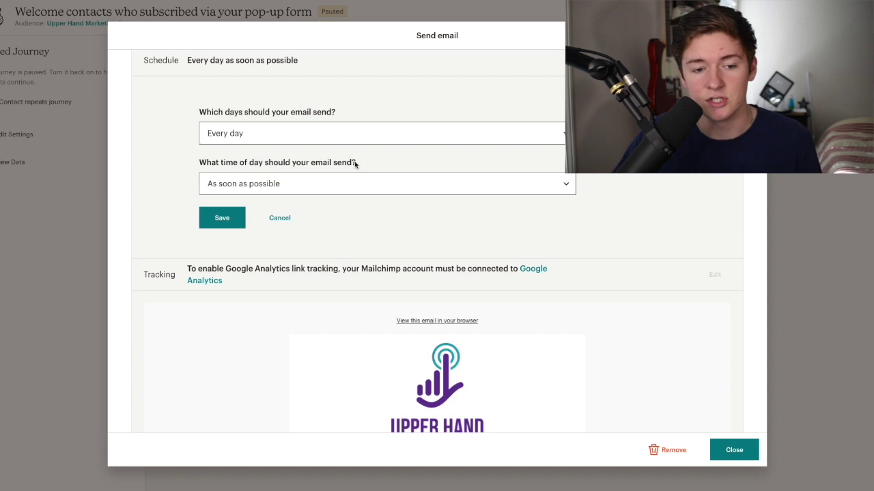
pyautogui.scroll(1, 359, 164)
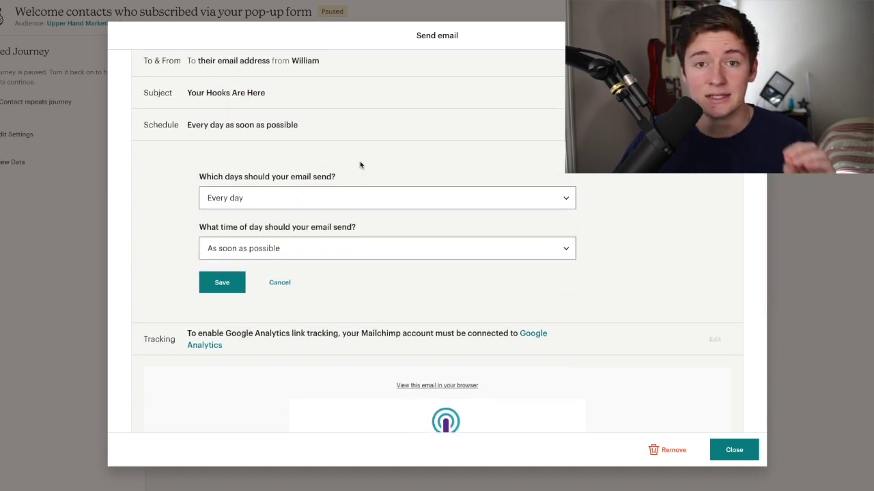
pyautogui.click(227, 285)
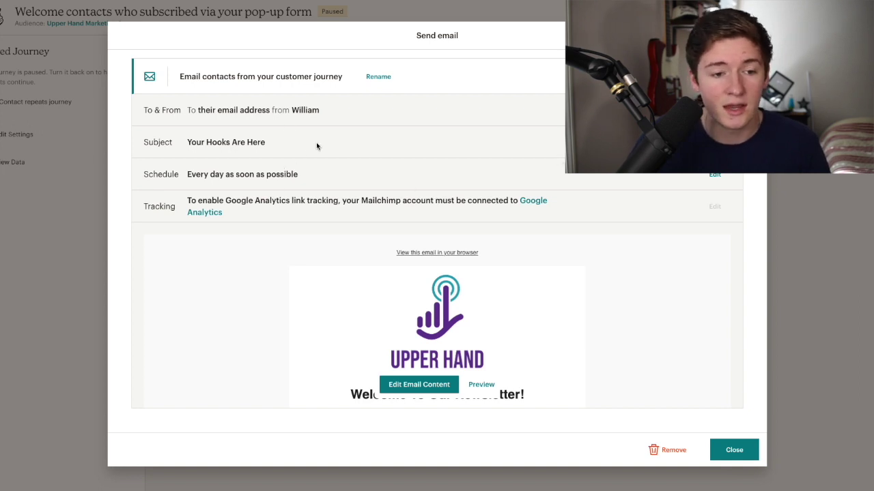
# Confirm the To & From sender details and close the email settings.
pyautogui.click(714, 109)
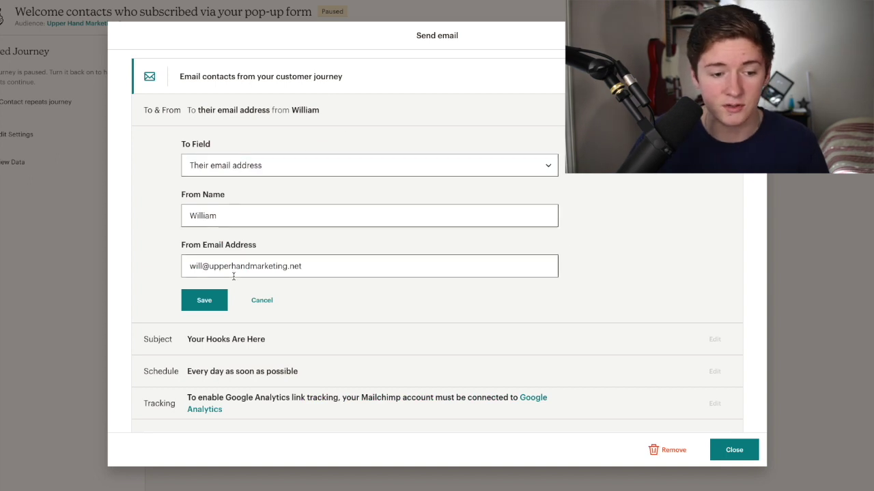
pyautogui.click(206, 305)
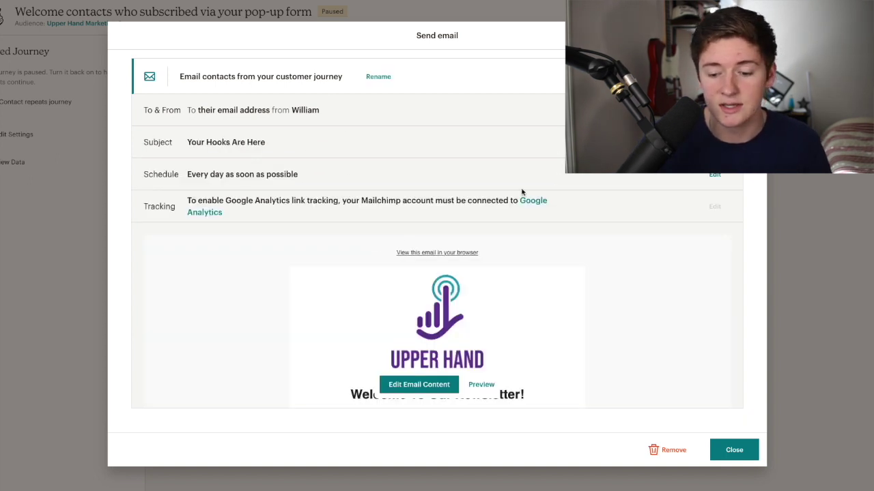
pyautogui.click(734, 451)
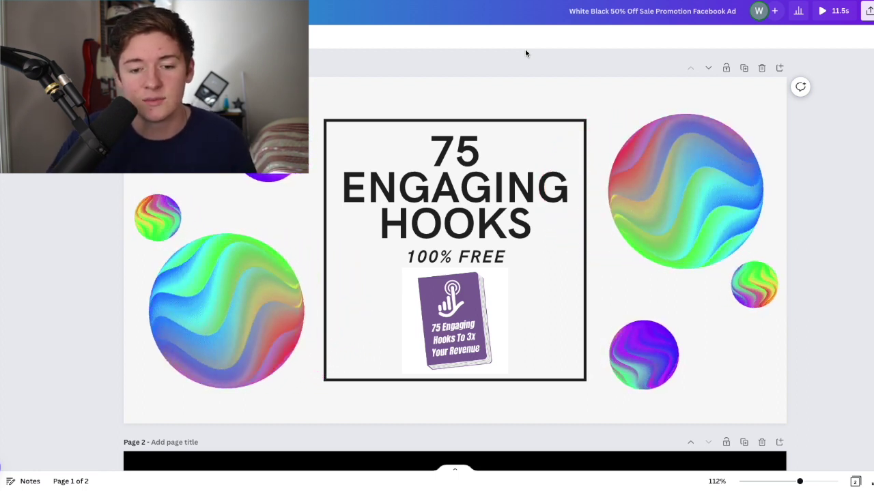
# Open Canva's download panel for the 75 Engaging Hooks ad, showing MP4 Video for both pages.
pyautogui.scroll(-5, 556, 180)
pyautogui.scroll(1, 556, 179)
pyautogui.scroll(4, 602, 199)
pyautogui.scroll(1, 603, 200)
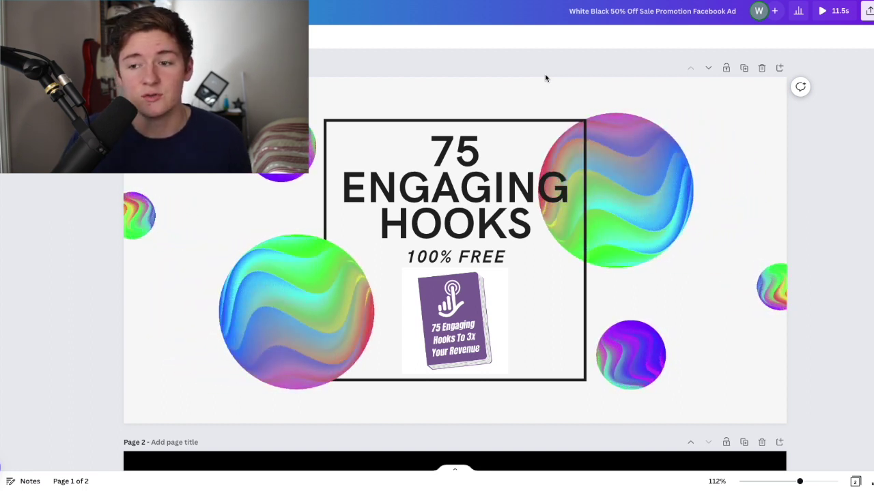
pyautogui.click(868, 11)
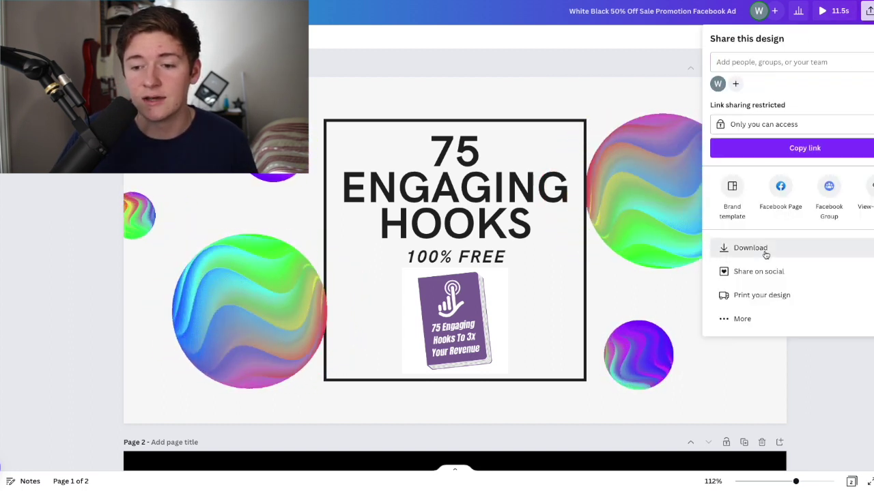
pyautogui.click(758, 250)
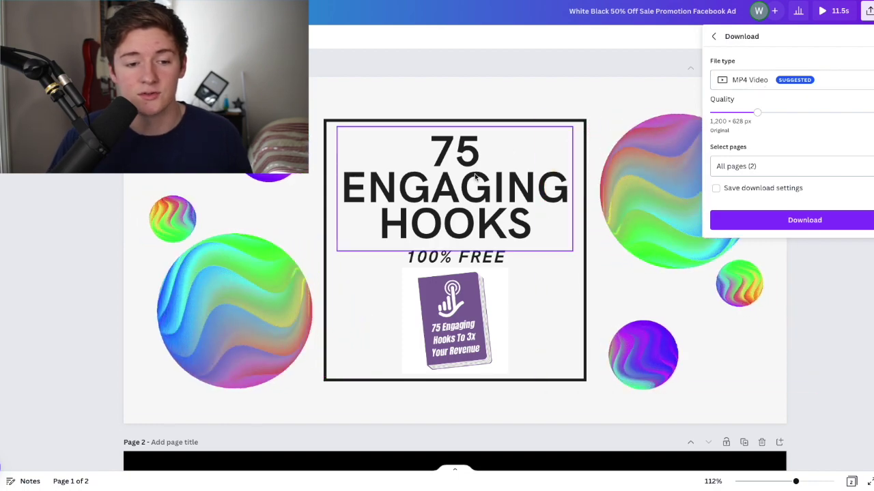